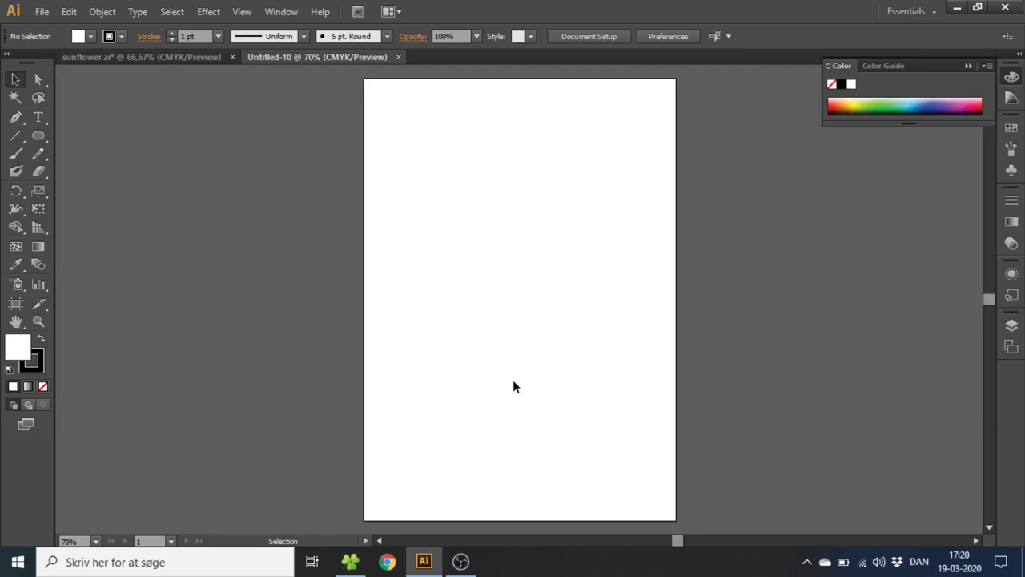
# Show the grid over the artboard and turn on Snap to Grid
pyautogui.click(242, 12)
pyautogui.click(339, 487)
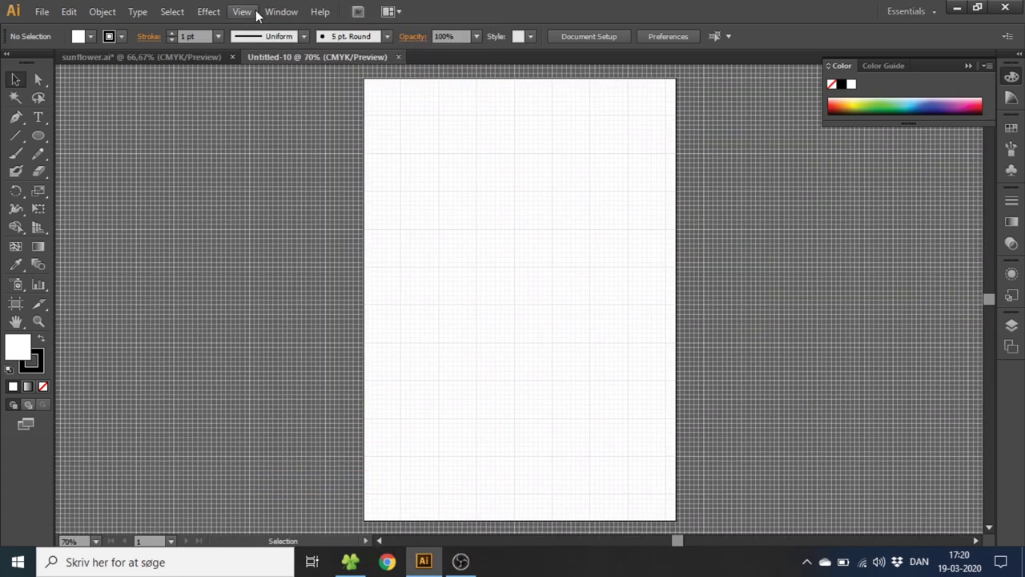
pyautogui.click(244, 11)
pyautogui.click(329, 497)
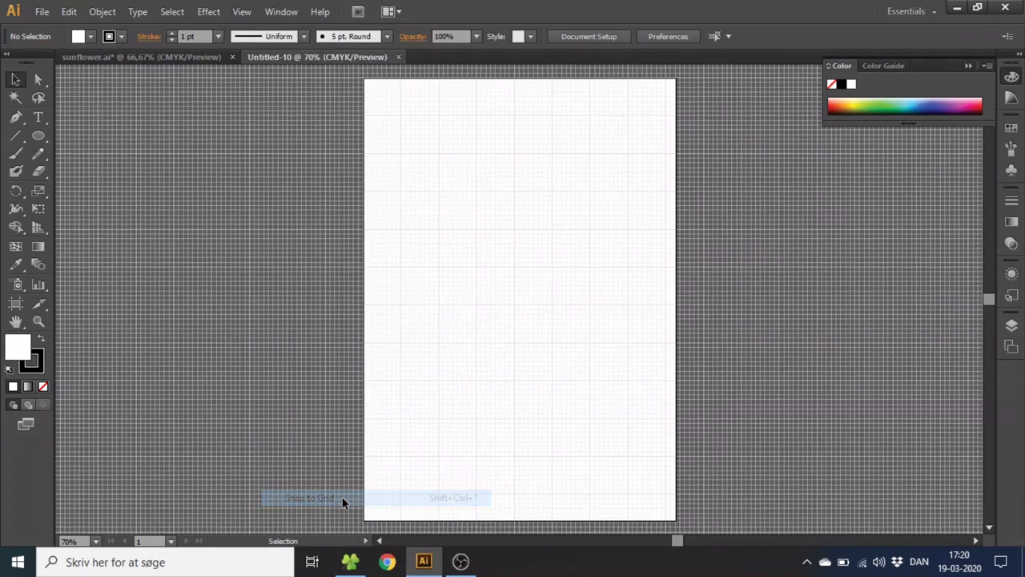
pyautogui.click(38, 136)
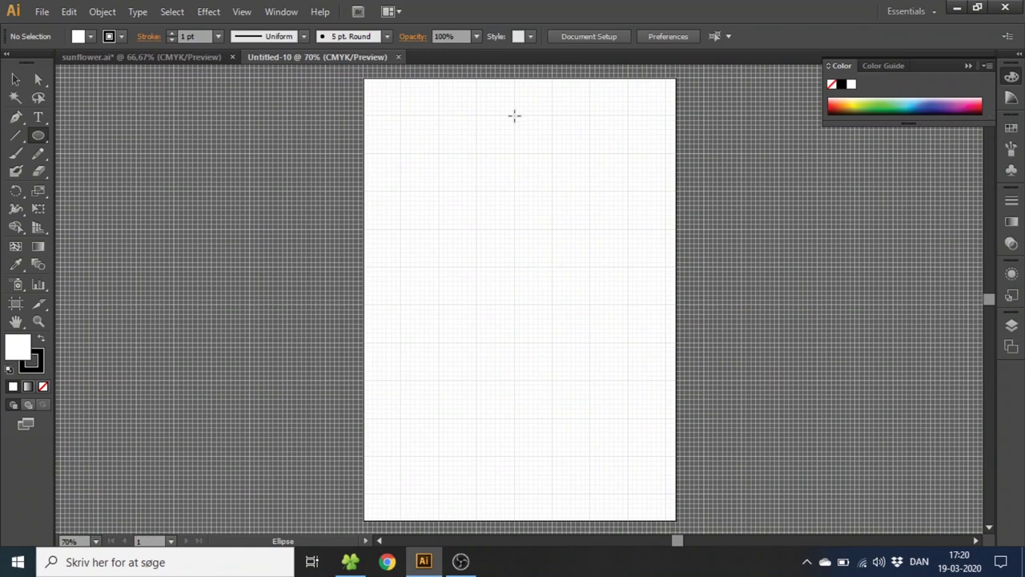
# Draw a tall petal ellipse near the top, then shift it slightly left and down
pyautogui.moveTo(514, 116); pyautogui.dragTo(551, 192)
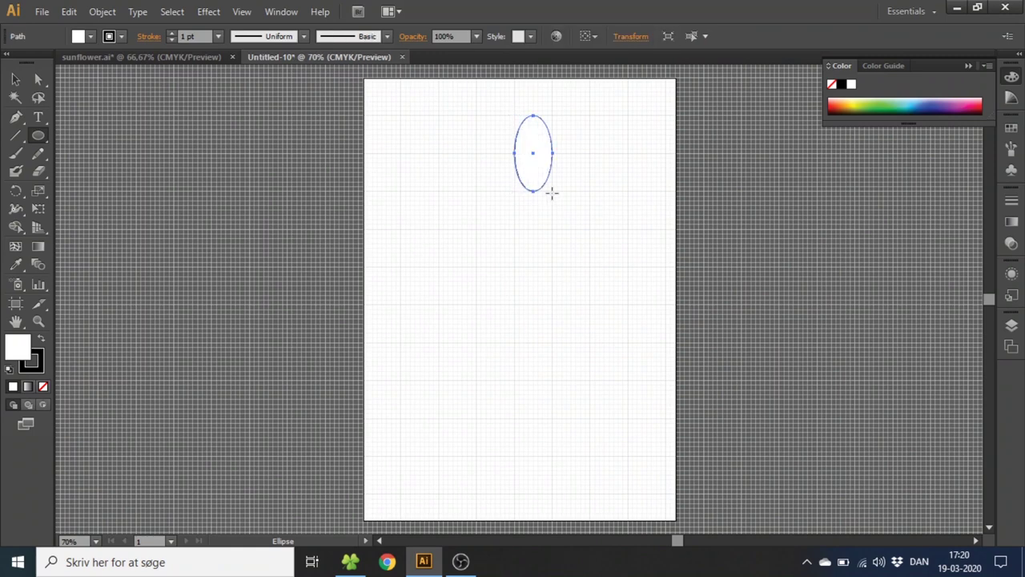
pyautogui.click(16, 80)
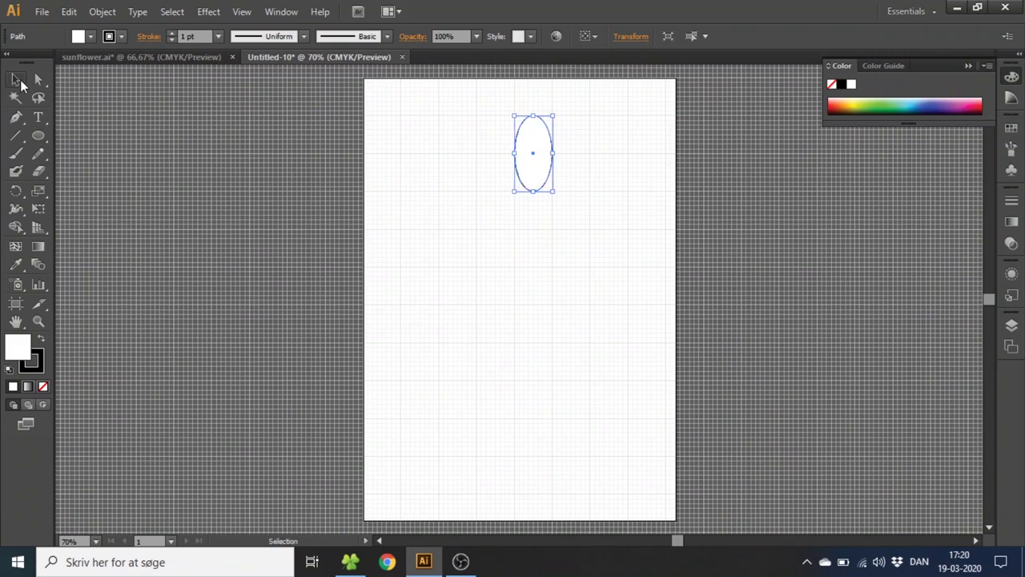
pyautogui.moveTo(539, 169); pyautogui.dragTo(517, 160)
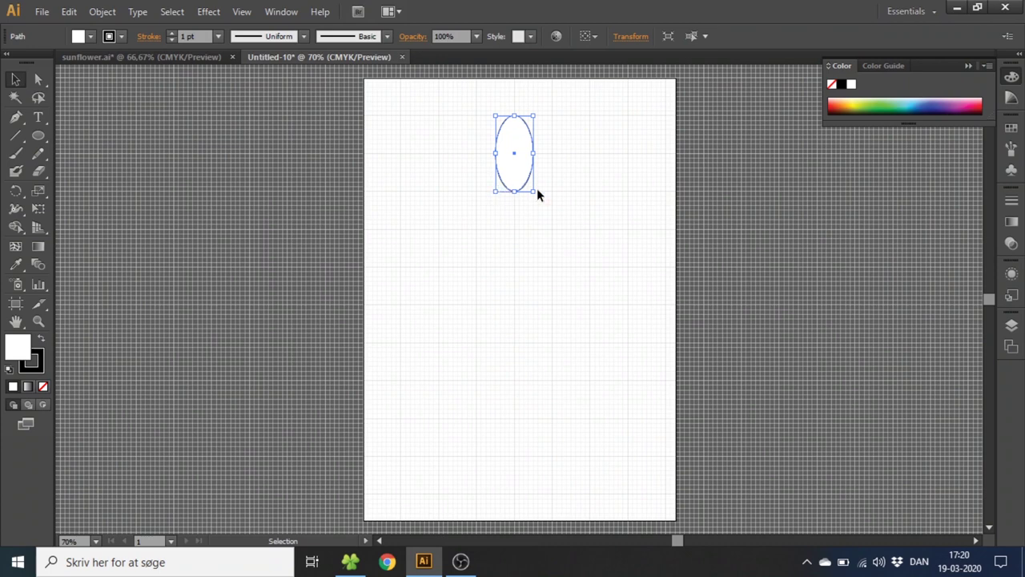
pyautogui.hotkey('shift', 'Down')
pyautogui.hotkey('shift', 'Down')
pyautogui.hotkey('shift', 'Down')
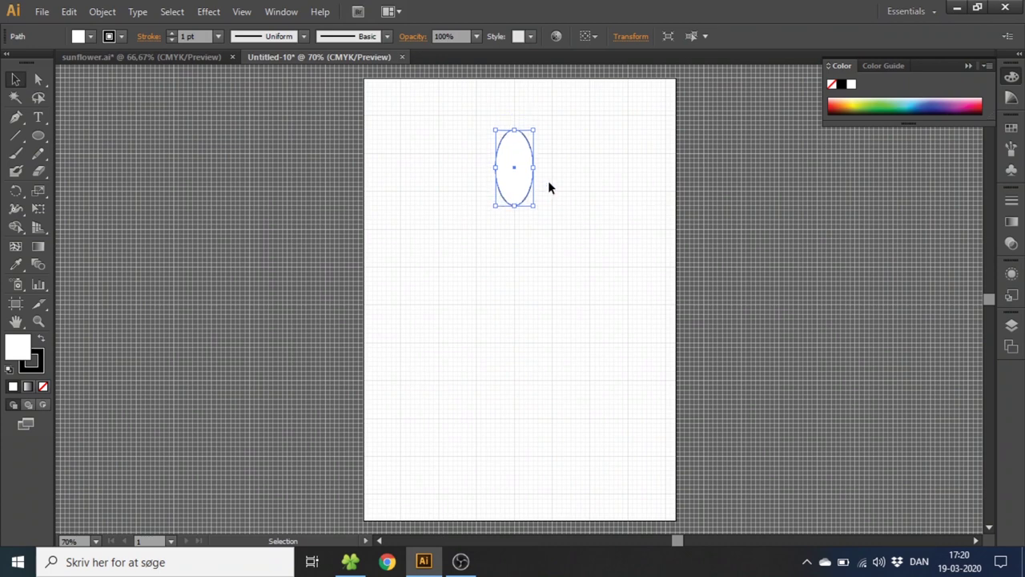
# Rotate 45° copies of the petal around a point below it into an eight-petal ring
pyautogui.click(16, 190)
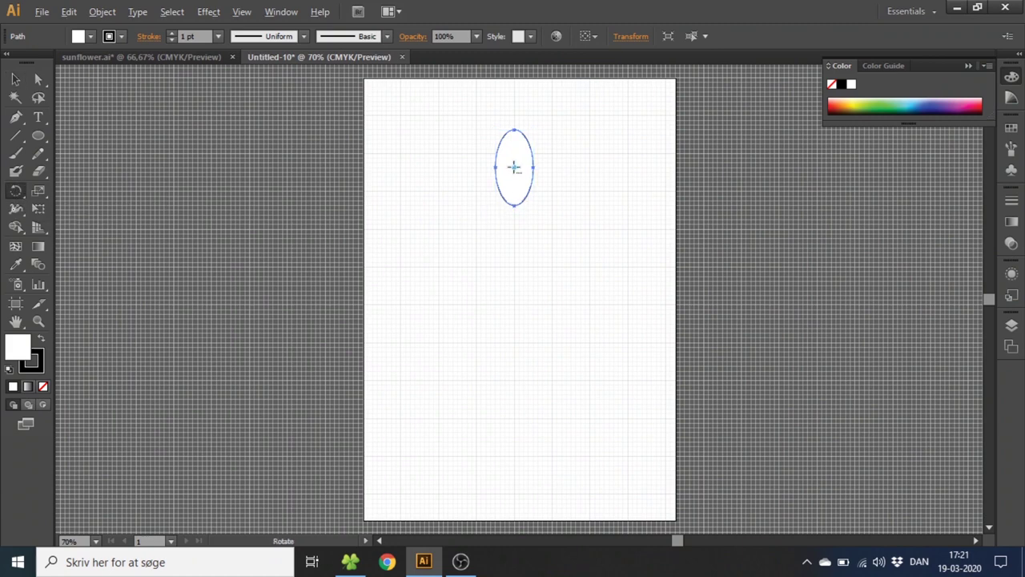
pyautogui.keyDown('alt'); pyautogui.click(516, 231); pyautogui.keyUp('alt')
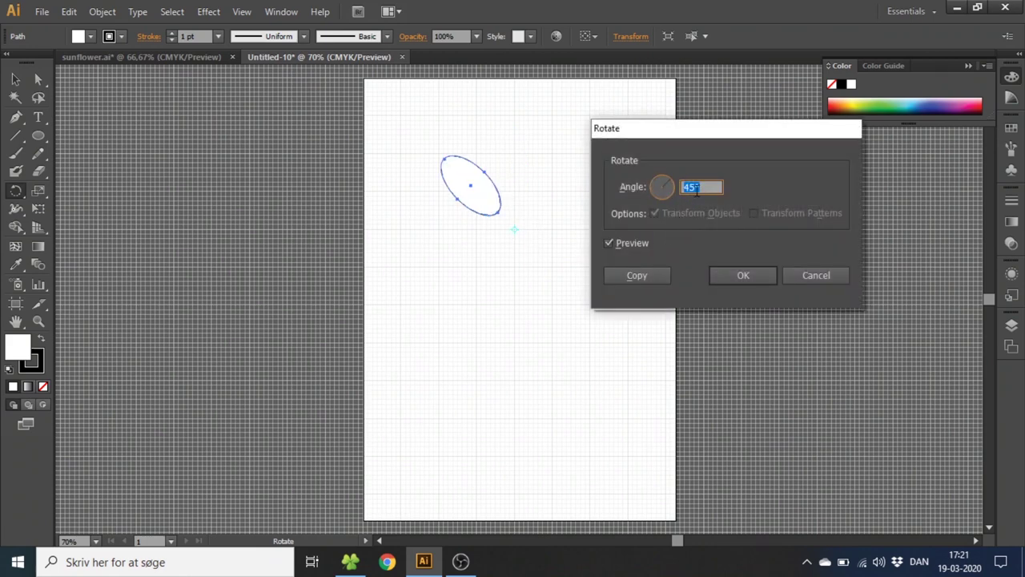
pyautogui.click(645, 275)
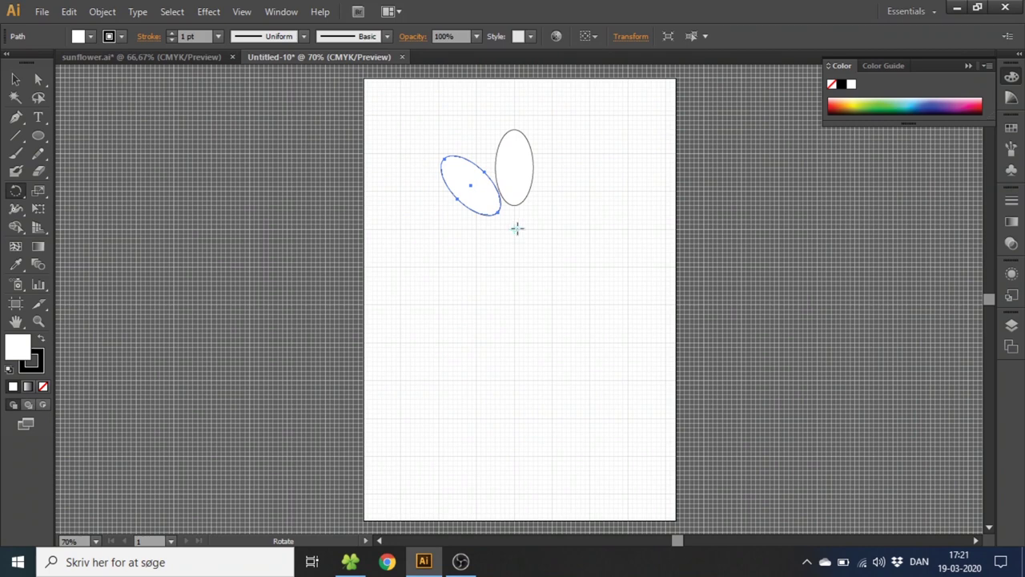
pyautogui.press('ctrl')
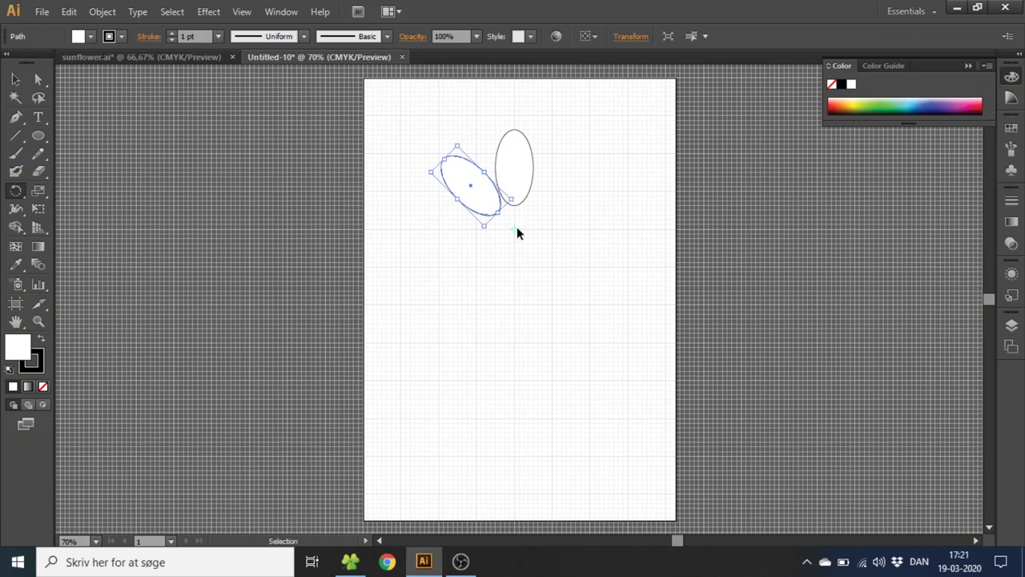
pyautogui.hotkey('ctrl', 'd')
pyautogui.hotkey('ctrl', 'd')
pyautogui.hotkey('ctrl', 'd')
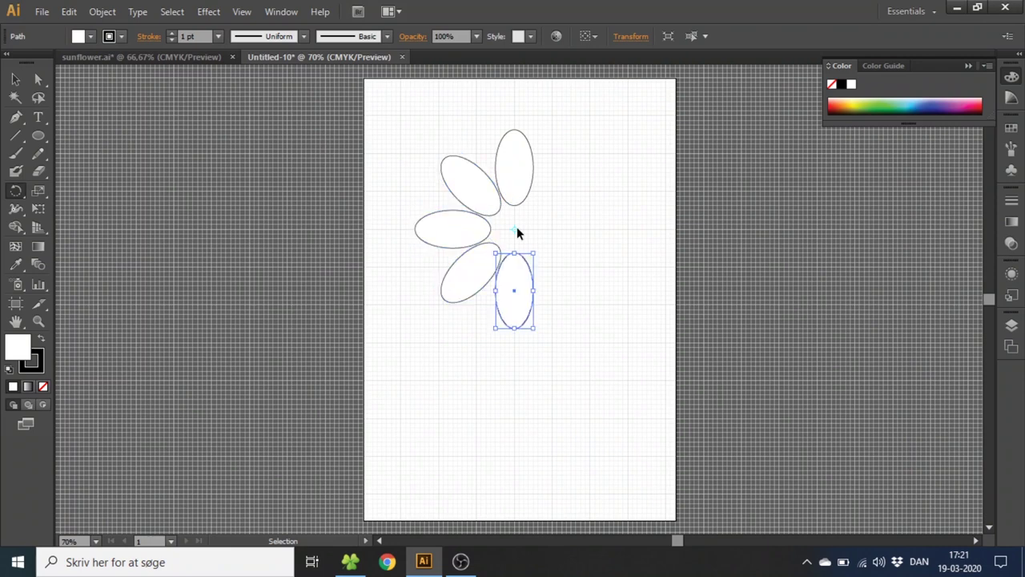
pyautogui.hotkey('ctrl', 'd')
pyautogui.hotkey('ctrl', 'd')
pyautogui.hotkey('ctrl', 'd')
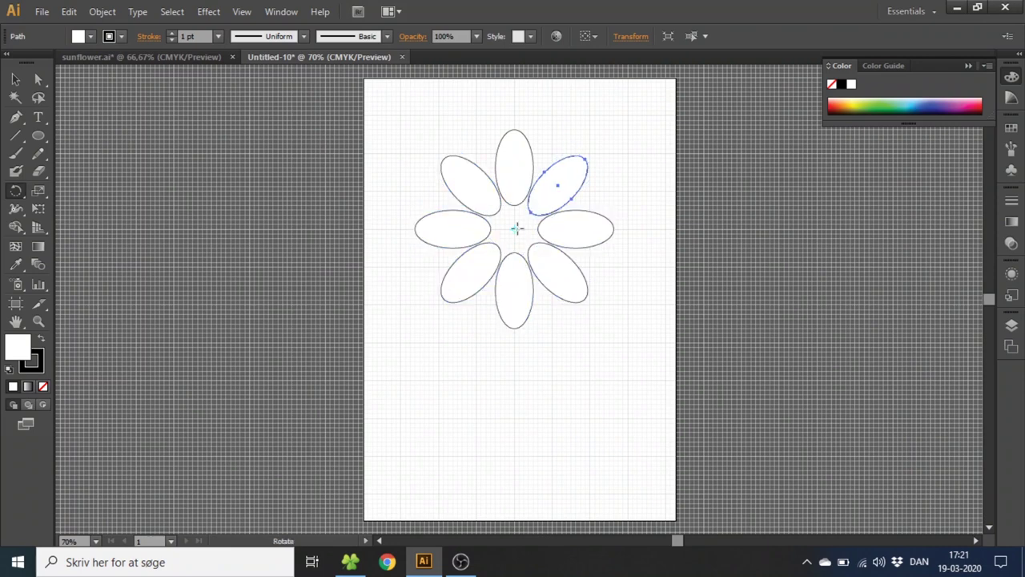
# Select all eight petals and open the Swatches panel's Open Swatch Library menu
pyautogui.press('v')
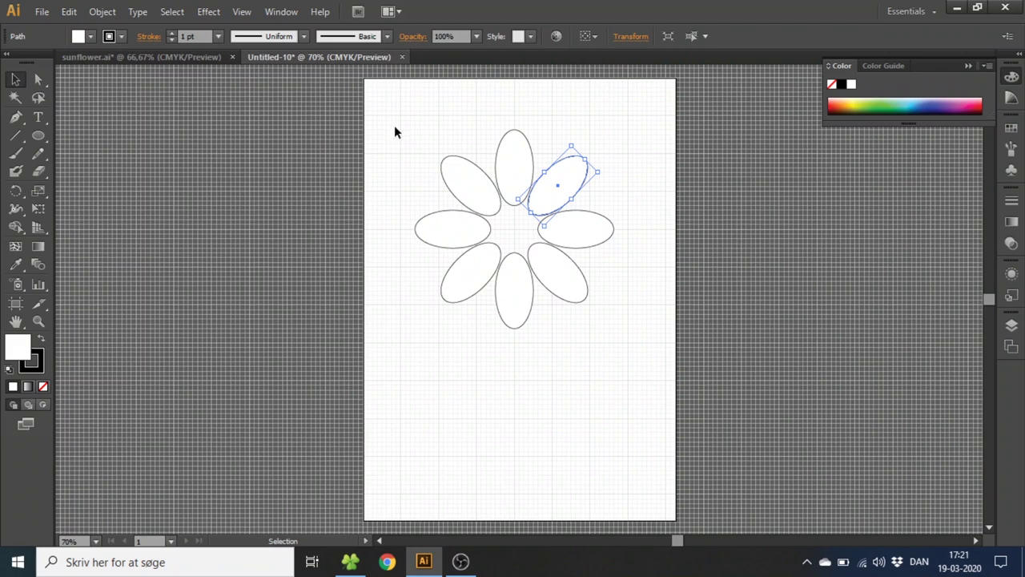
pyautogui.moveTo(394, 127); pyautogui.dragTo(631, 352)
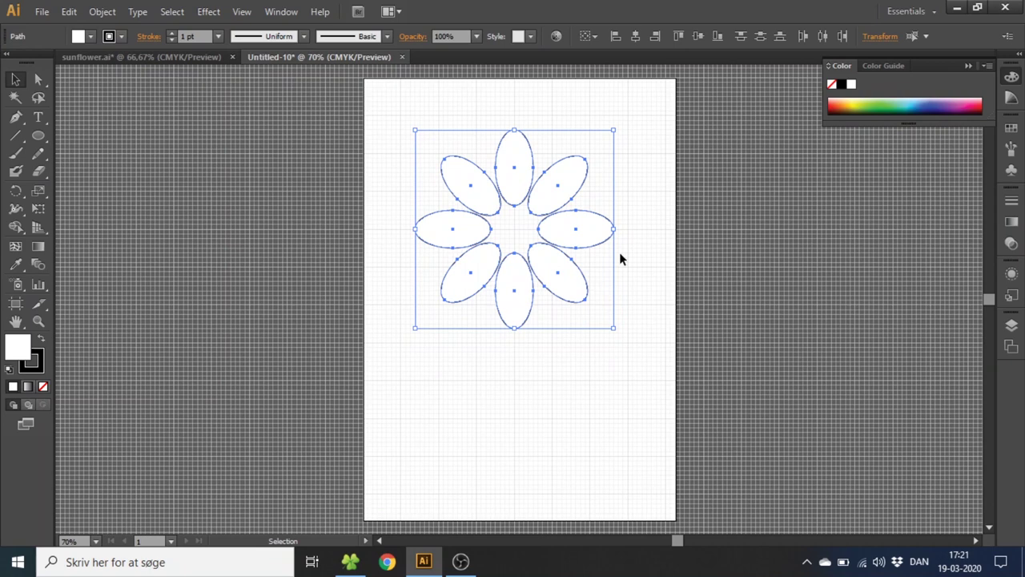
pyautogui.click(1010, 129)
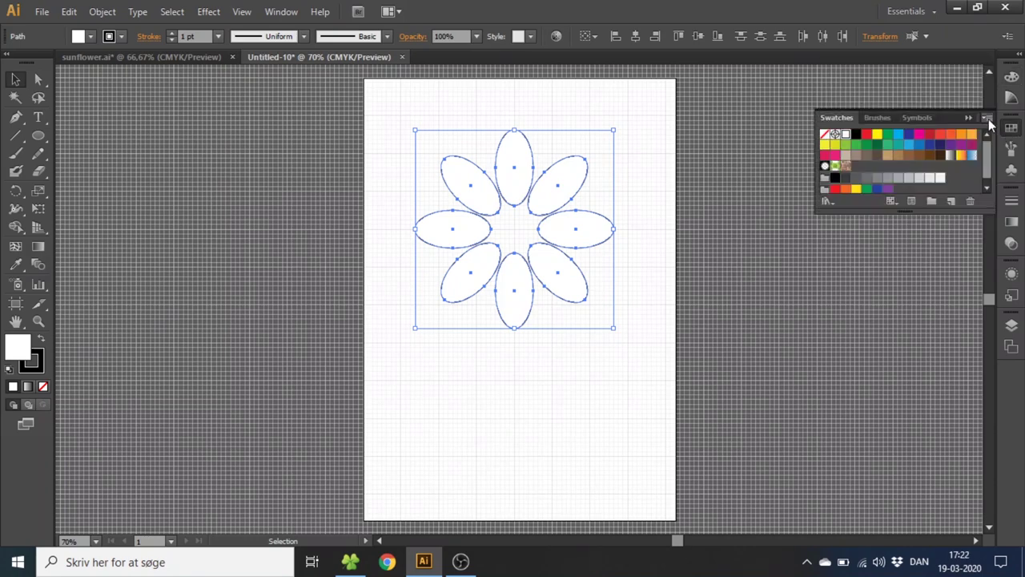
pyautogui.click(987, 119)
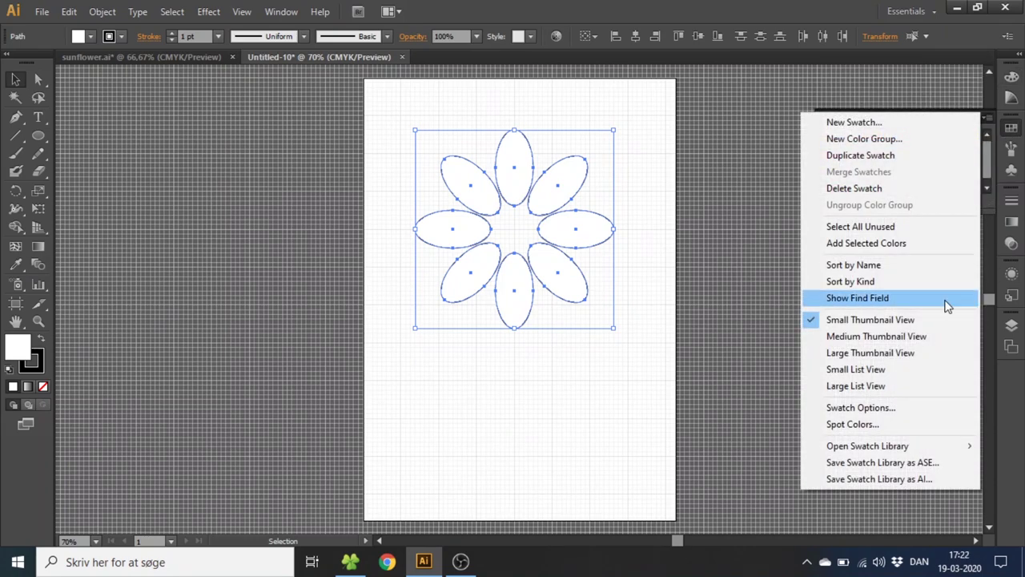
pyautogui.moveTo(889, 451)
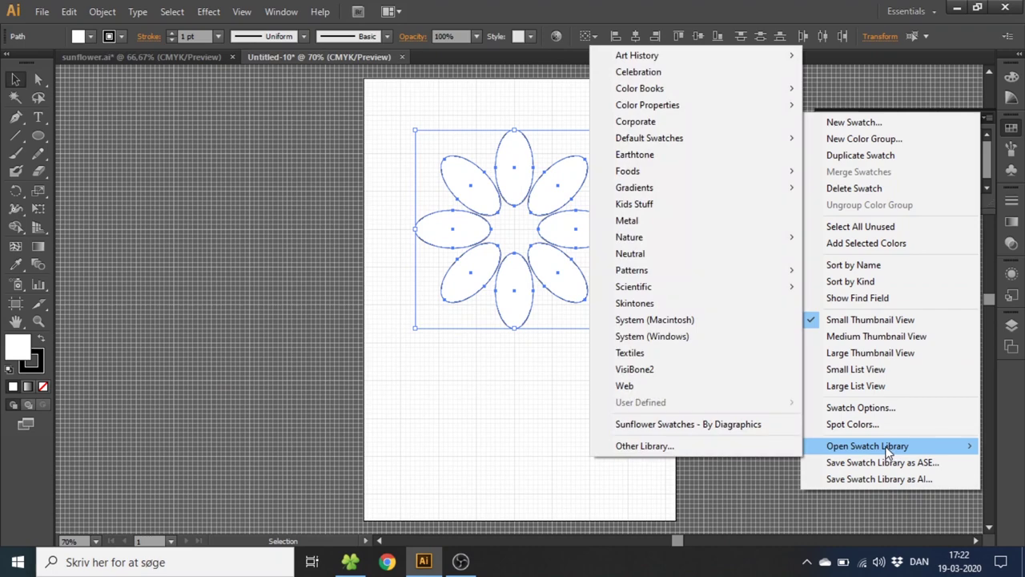
# Load the 'Sunflower Swatches - By Diagraphics' library from the Skrivebord folder
pyautogui.click(663, 451)
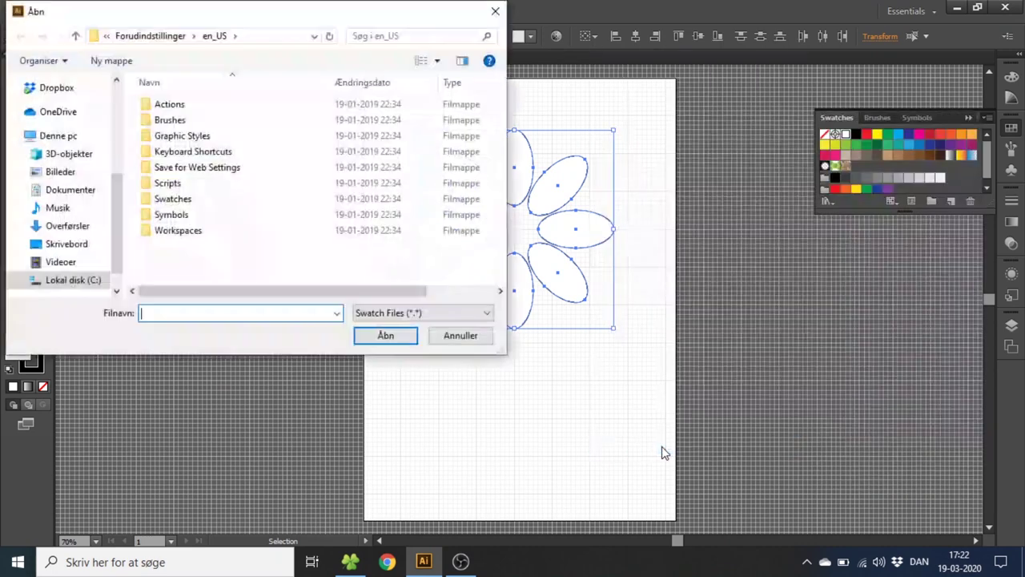
pyautogui.click(69, 245)
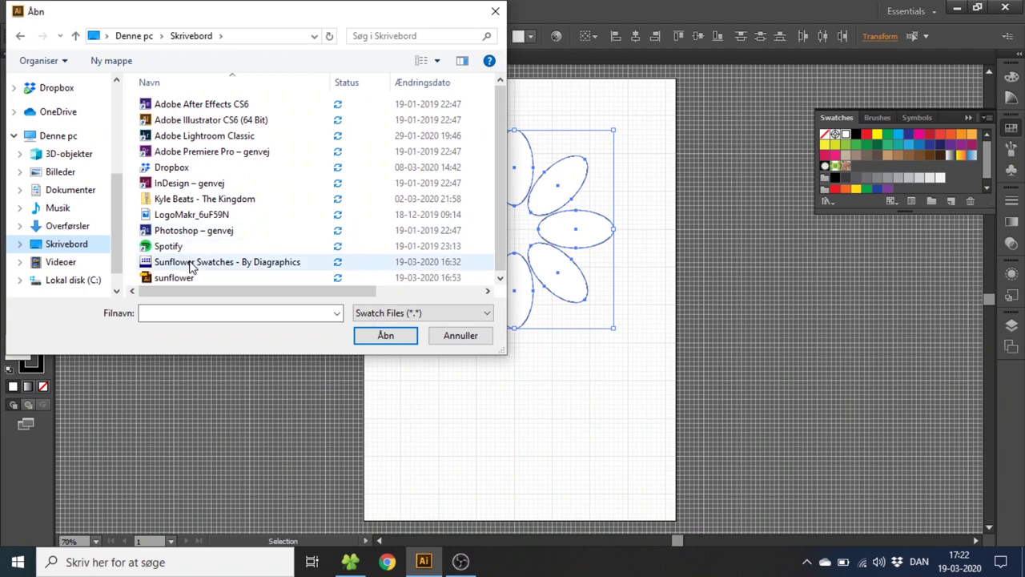
pyautogui.click(192, 262)
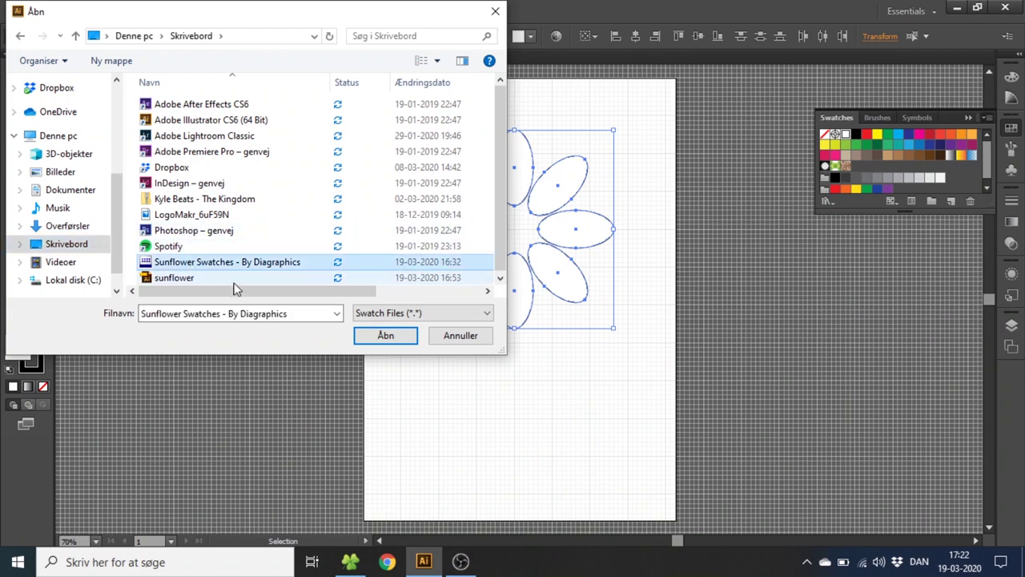
pyautogui.click(386, 335)
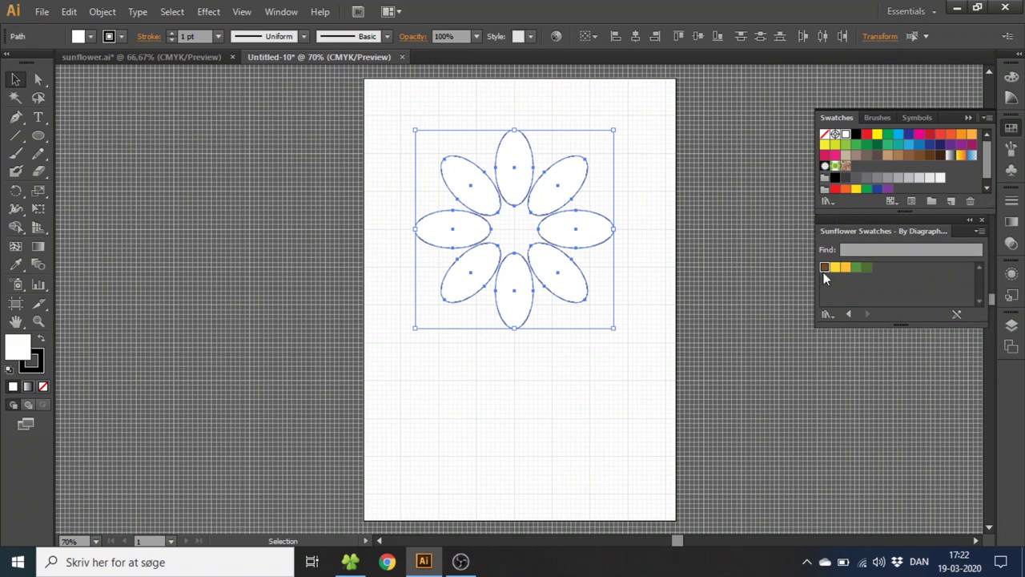
# Remove the petals' outline and fill them golden yellow (R=255 G=192 B=51)
pyautogui.click(35, 364)
pyautogui.click(43, 386)
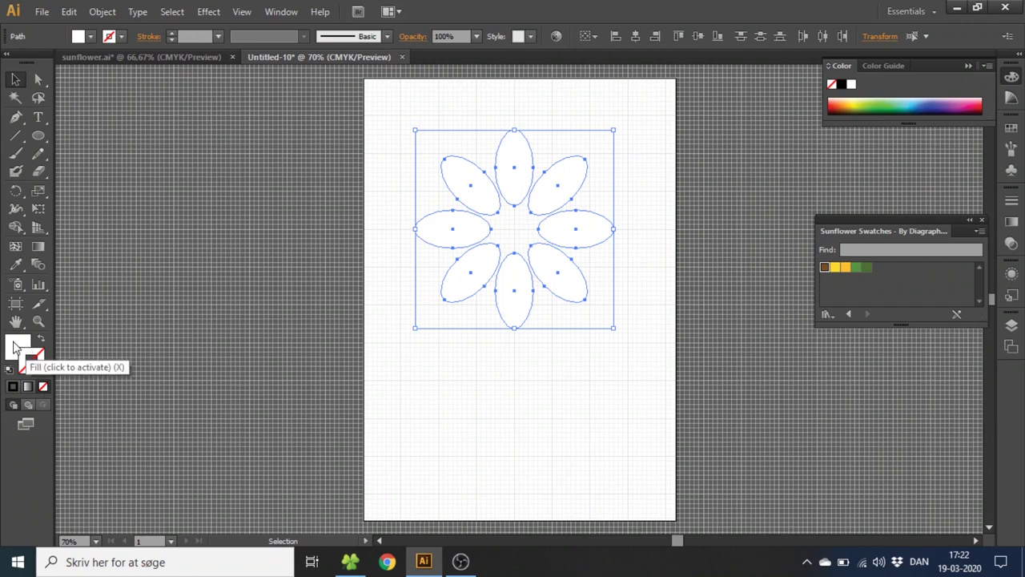
pyautogui.click(845, 269)
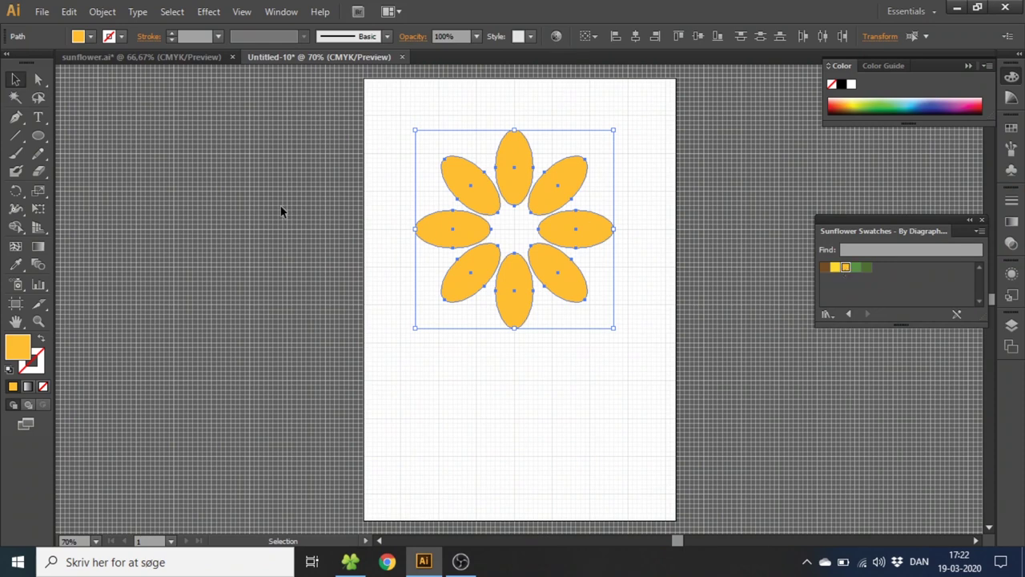
pyautogui.click(16, 193)
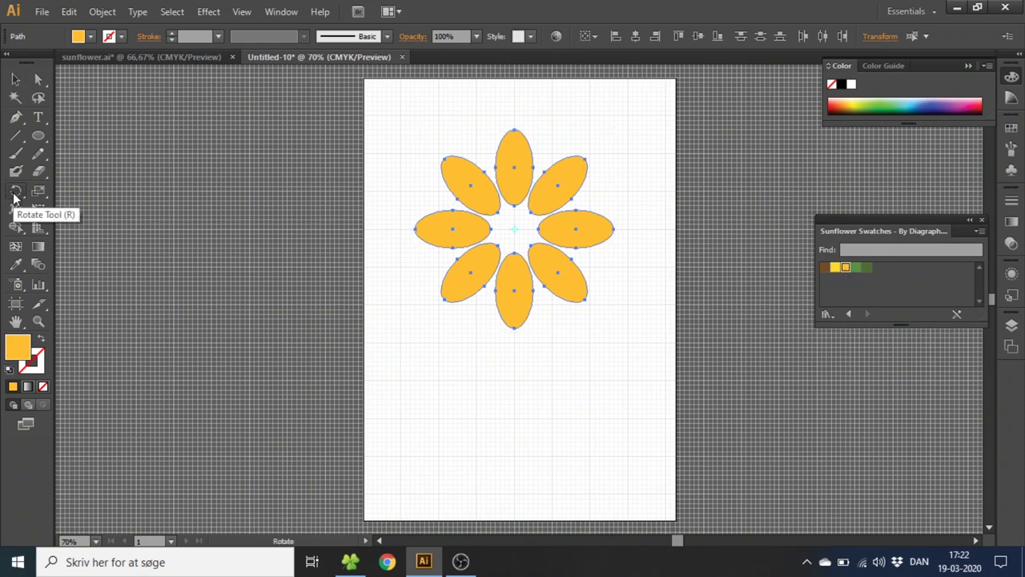
# Rotate a 22.5° copy of the petals around the flower centre and make it lighter yellow
pyautogui.keyDown('alt'); pyautogui.click(515, 230); pyautogui.keyUp('alt')
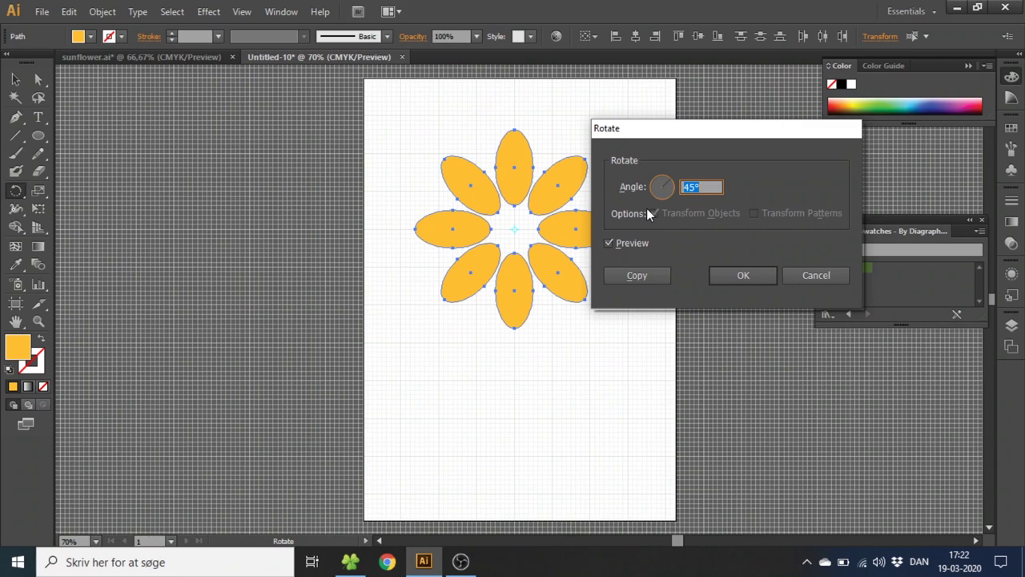
pyautogui.write('22,5')
pyautogui.click(635, 276)
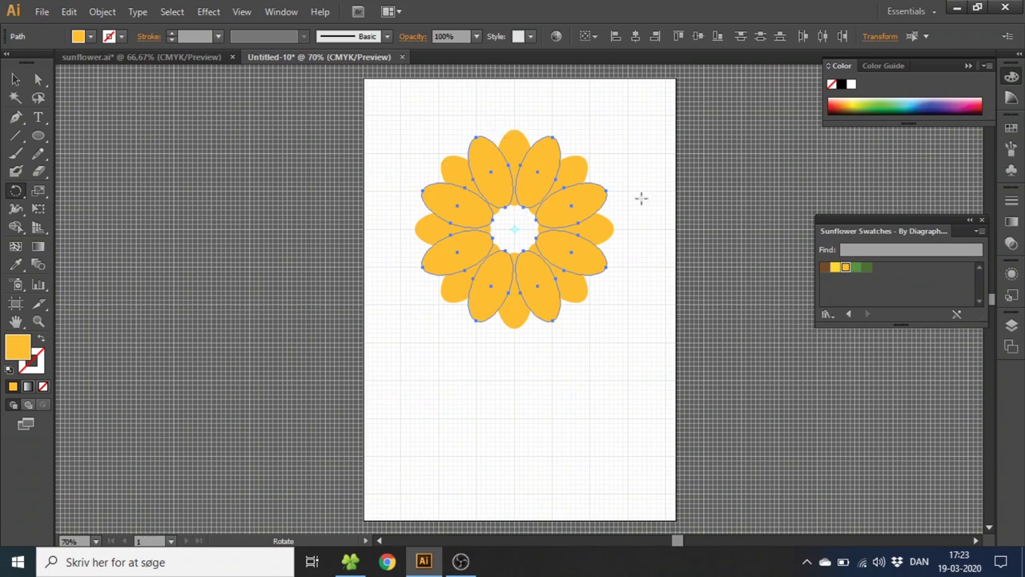
pyautogui.click(837, 269)
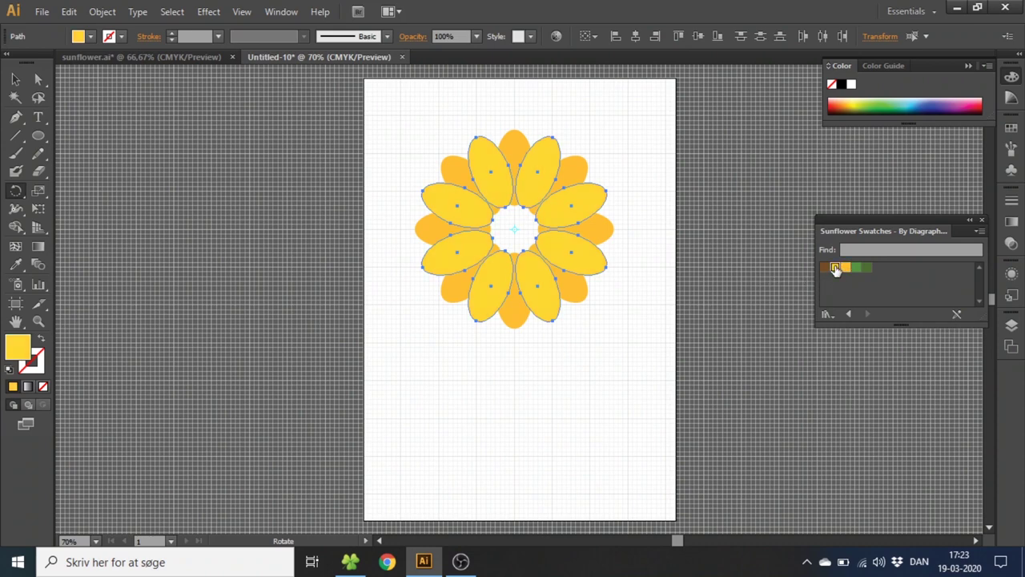
pyautogui.click(39, 138)
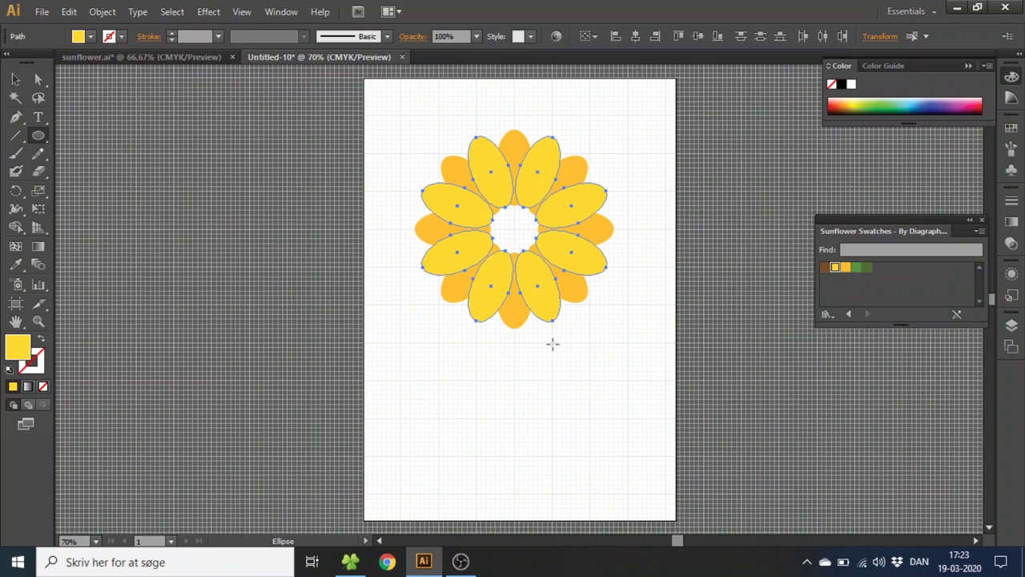
# Draw a circle, fill it brown, and move it onto the centre of the petal rings
pyautogui.moveTo(551, 343); pyautogui.dragTo(631, 417)
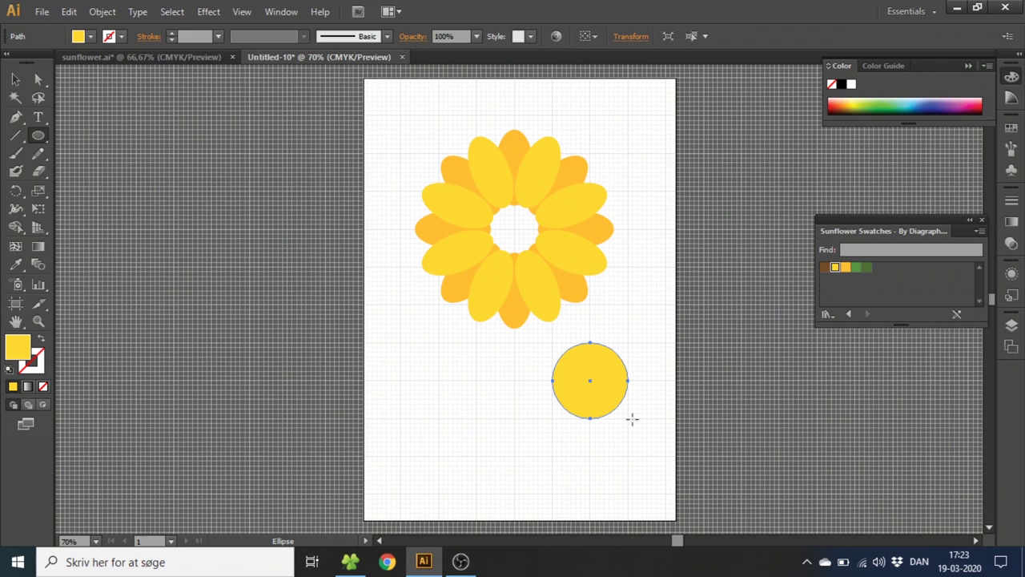
pyautogui.click(825, 267)
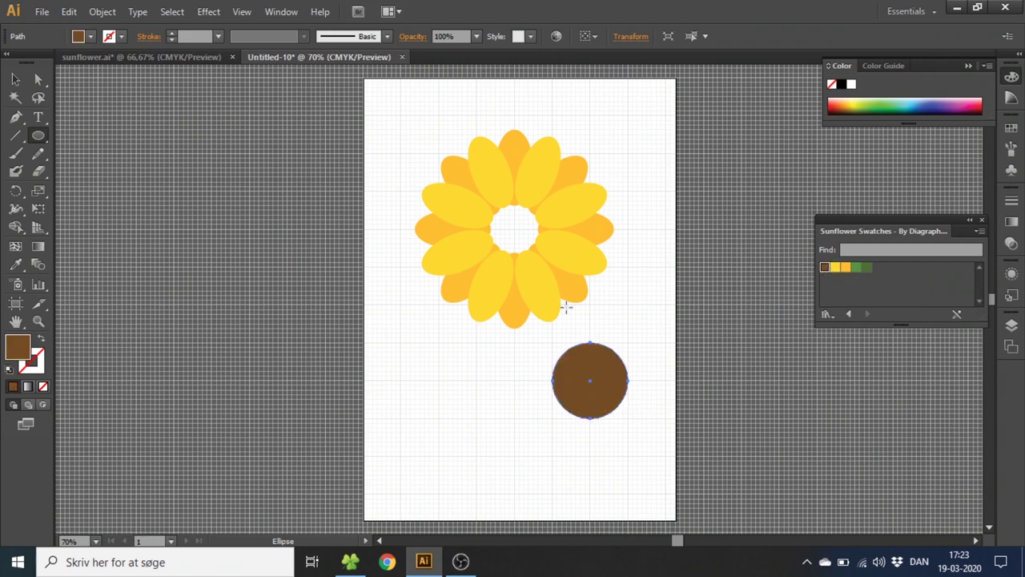
pyautogui.click(17, 79)
pyautogui.moveTo(617, 393); pyautogui.dragTo(539, 244)
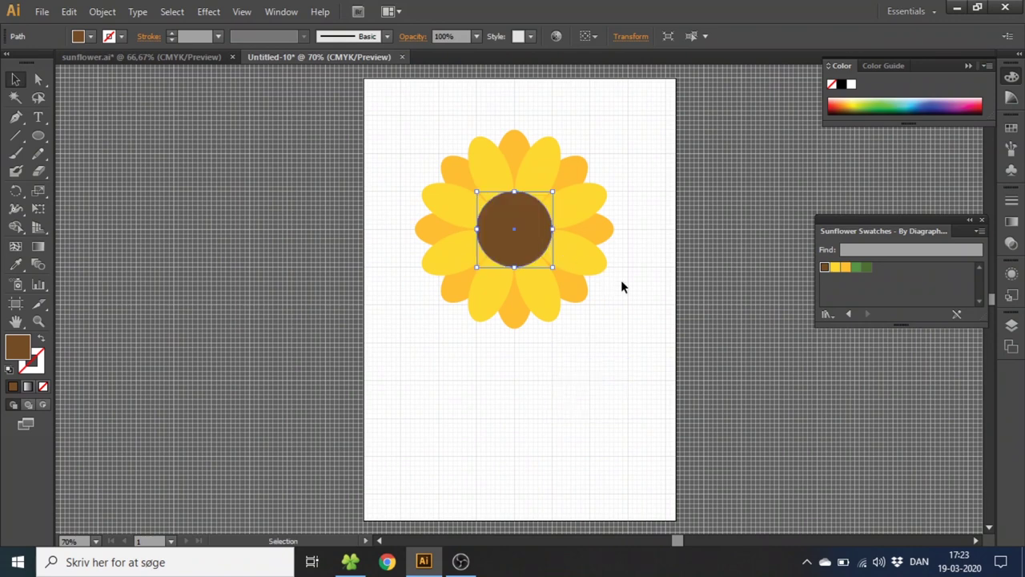
pyautogui.click(534, 364)
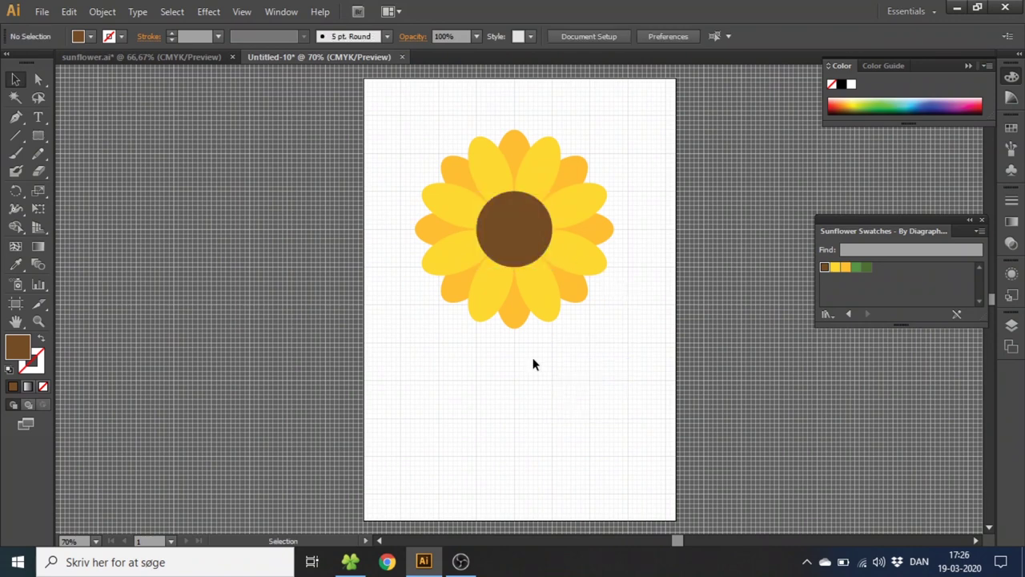
# Draw a tall thin green rectangle as the stem and move it up to the flower head
pyautogui.click(38, 135)
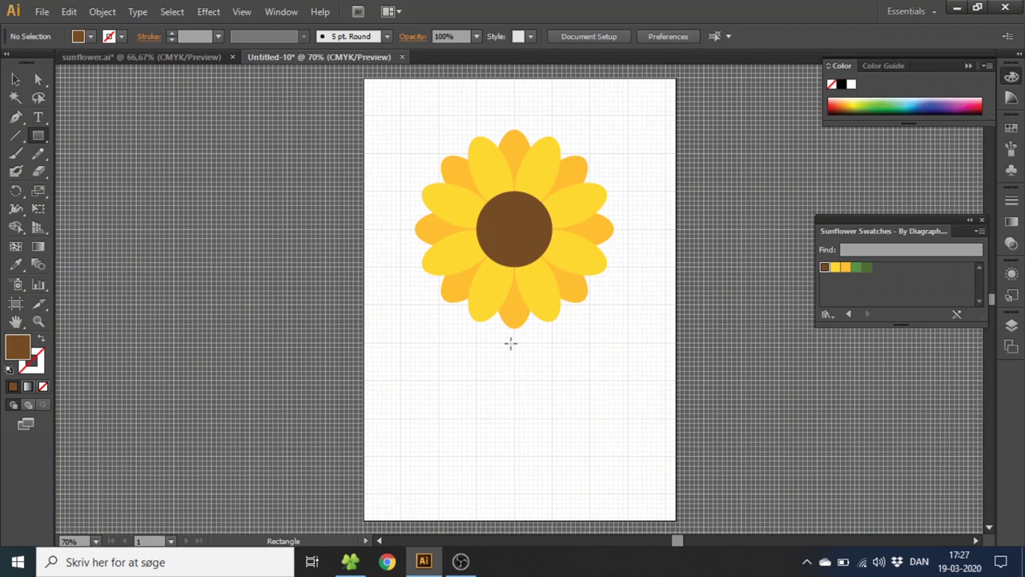
pyautogui.moveTo(511, 343); pyautogui.dragTo(518, 494)
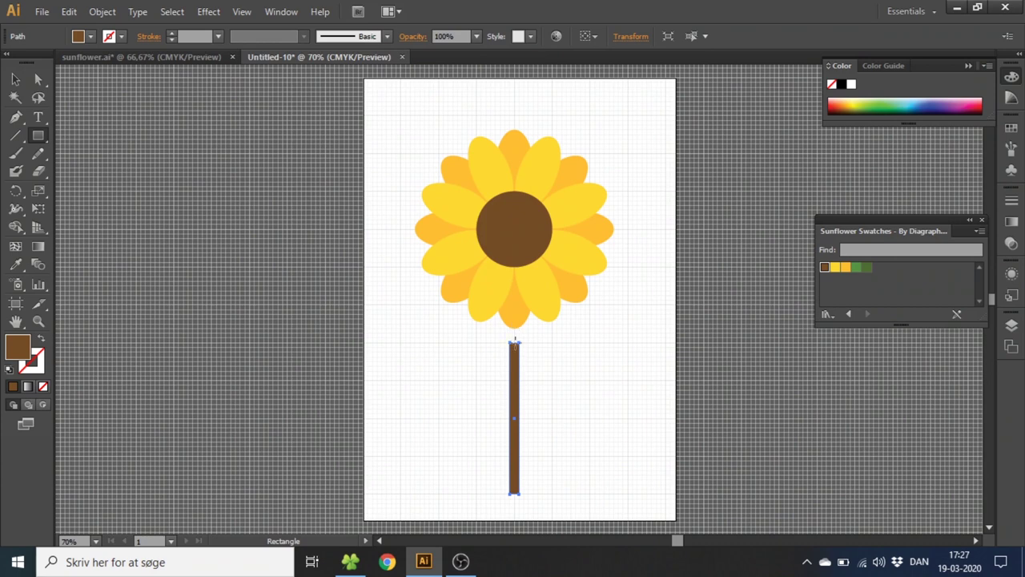
pyautogui.click(856, 271)
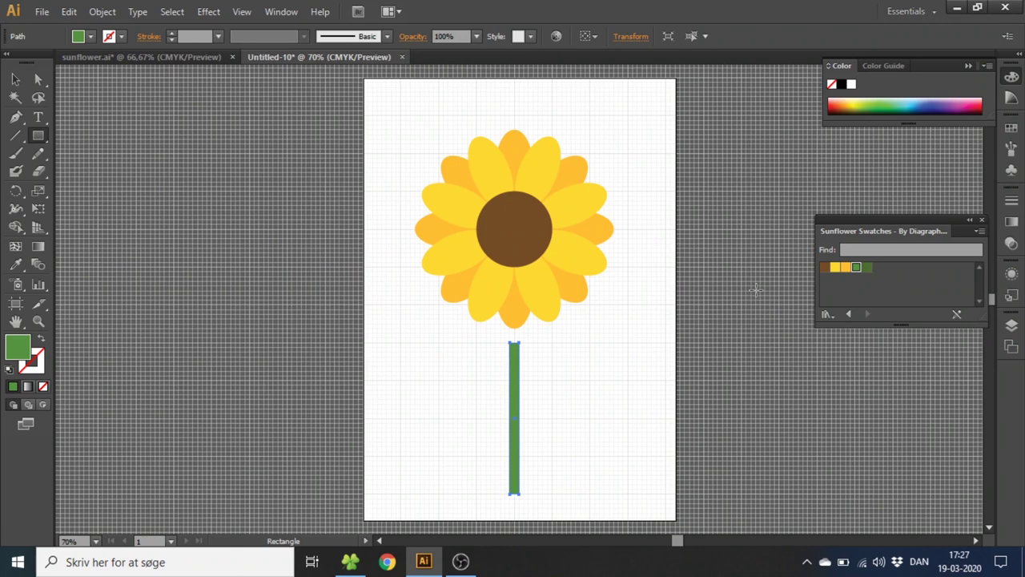
pyautogui.click(15, 79)
pyautogui.moveTo(518, 400); pyautogui.dragTo(517, 361)
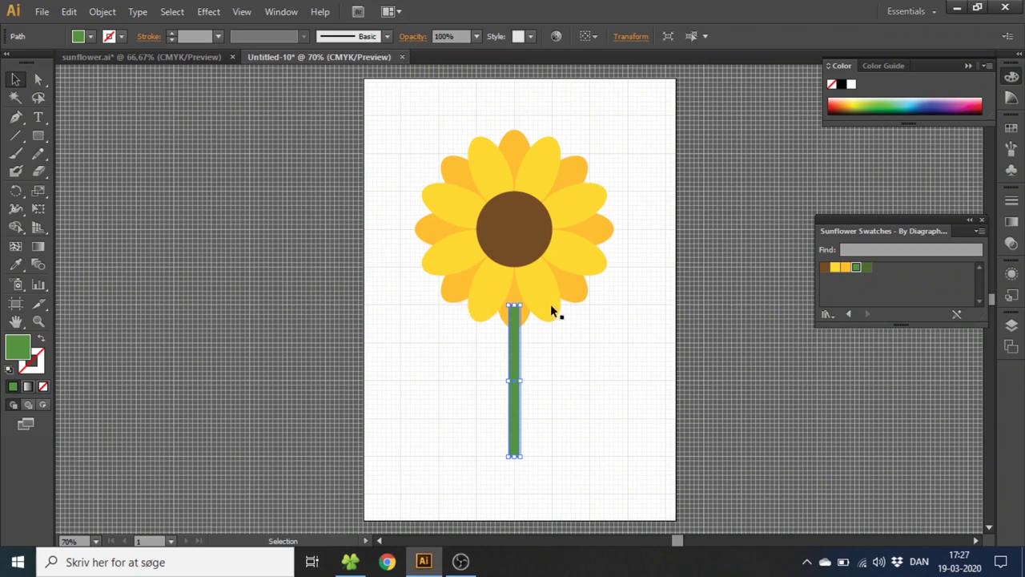
# Send the stem to the back so it sits behind the petals
pyautogui.rightClick(513, 342)
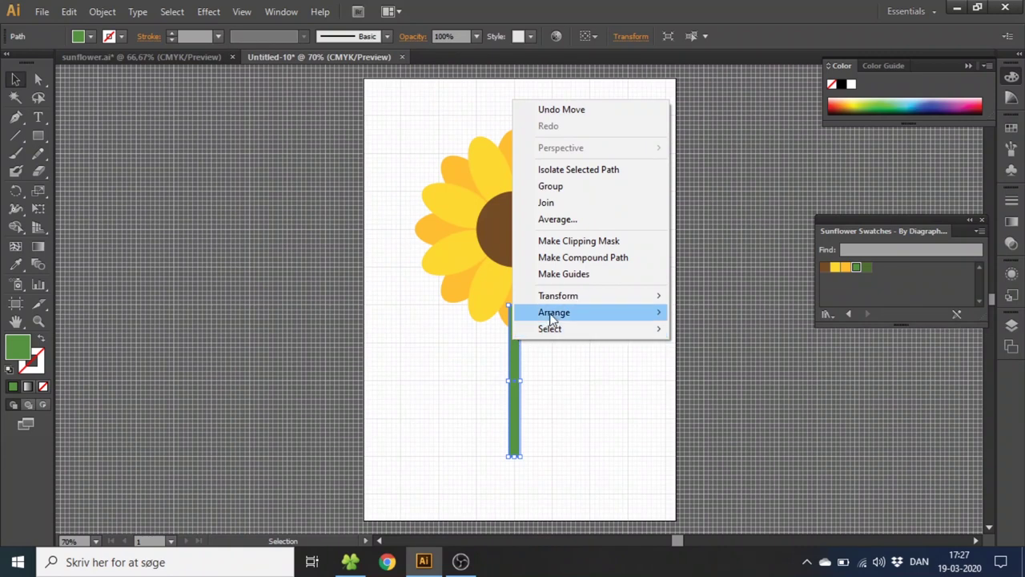
pyautogui.moveTo(617, 311)
pyautogui.click(710, 362)
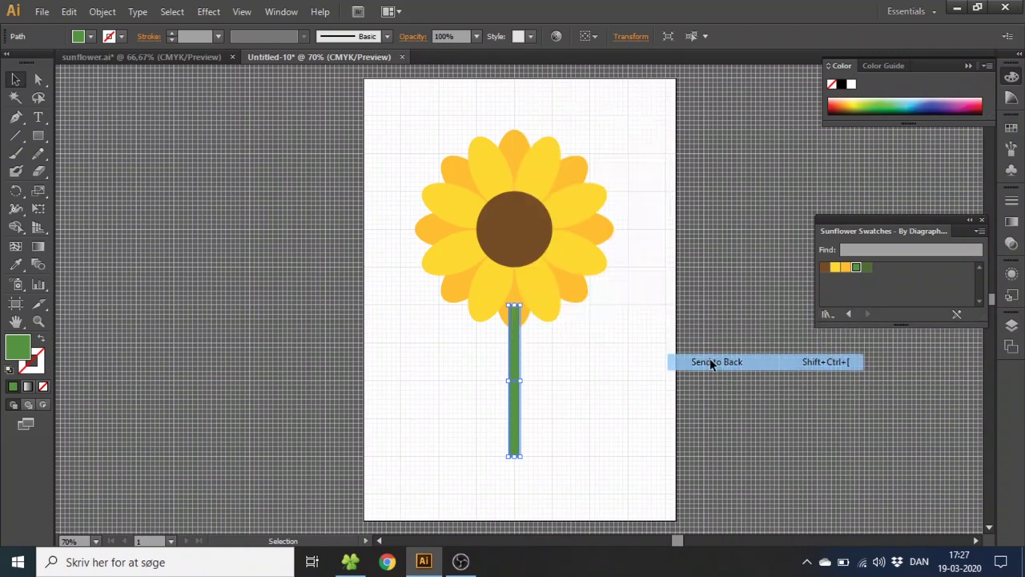
pyautogui.click(570, 172)
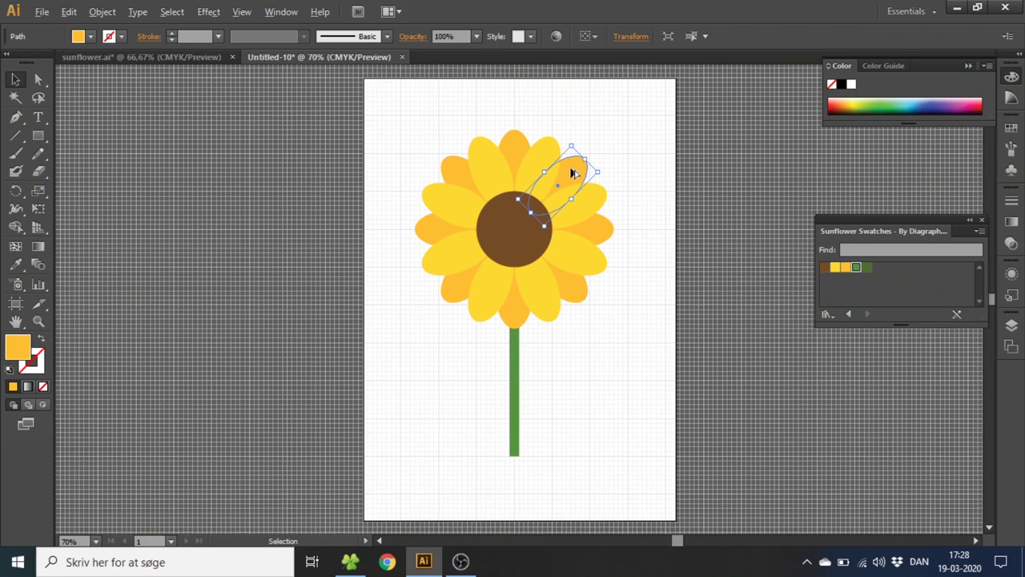
# Copy two petals down beside the stem, one on each side, as leaves
pyautogui.moveTo(572, 172); pyautogui.dragTo(556, 351)
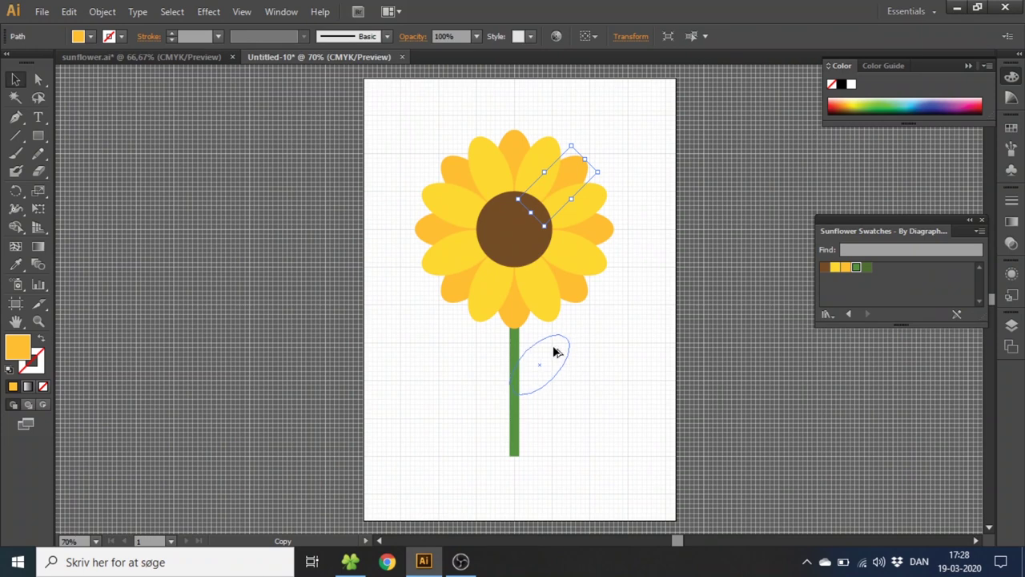
pyautogui.moveTo(556, 352); pyautogui.dragTo(557, 351)
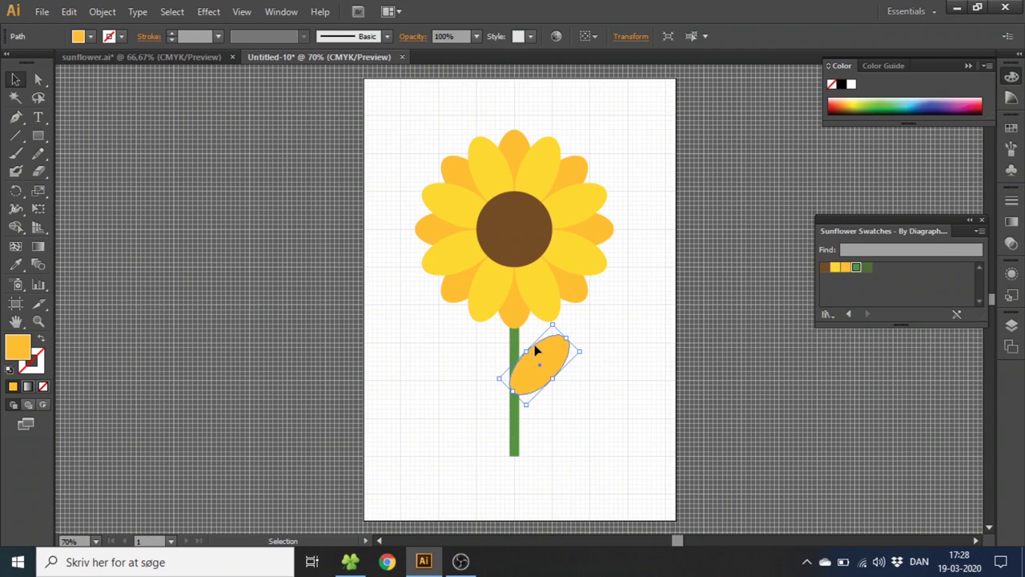
pyautogui.click(457, 173)
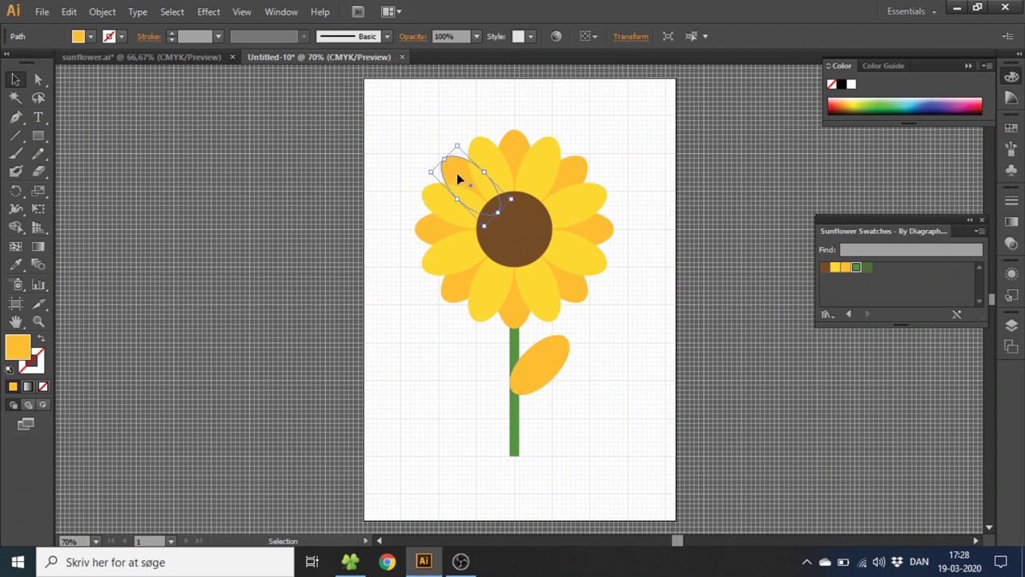
pyautogui.moveTo(460, 172); pyautogui.dragTo(475, 380)
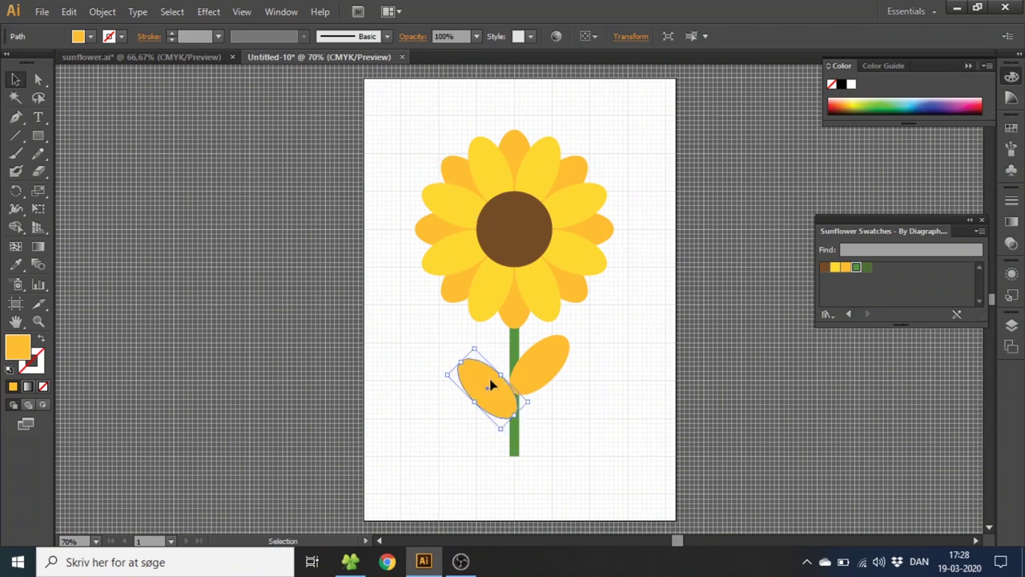
# Fill both leaves dark green (R=77 G=109 B=0) and send them behind the stem
pyautogui.keyDown('shift'); pyautogui.click(545, 364); pyautogui.keyUp('shift')
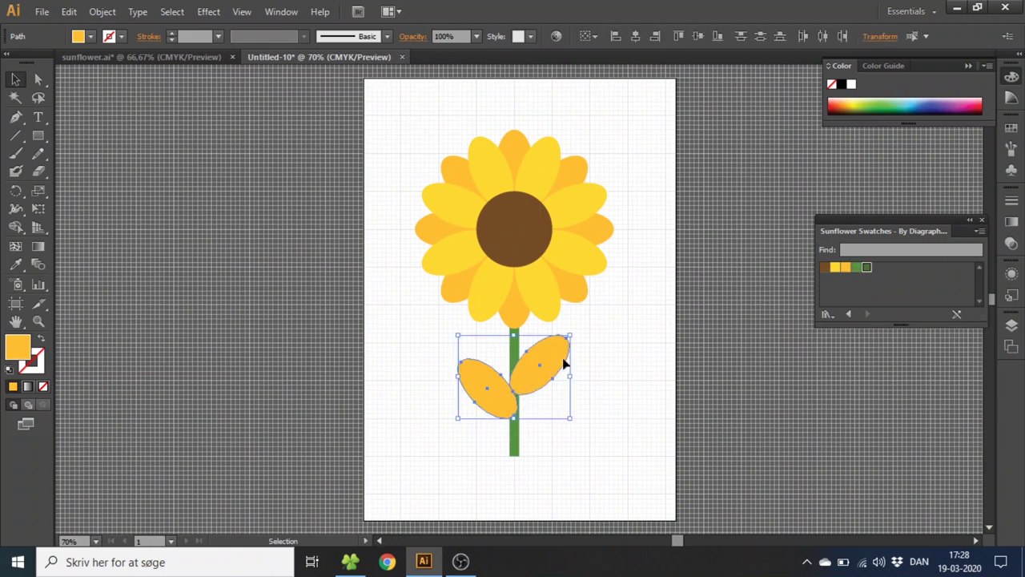
pyautogui.click(867, 267)
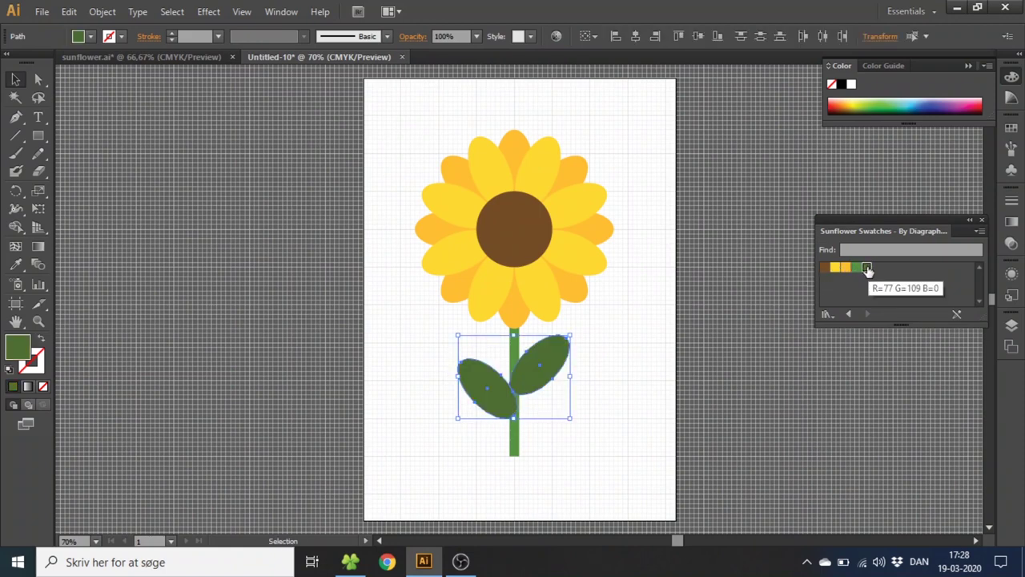
pyautogui.rightClick(538, 372)
pyautogui.moveTo(609, 347)
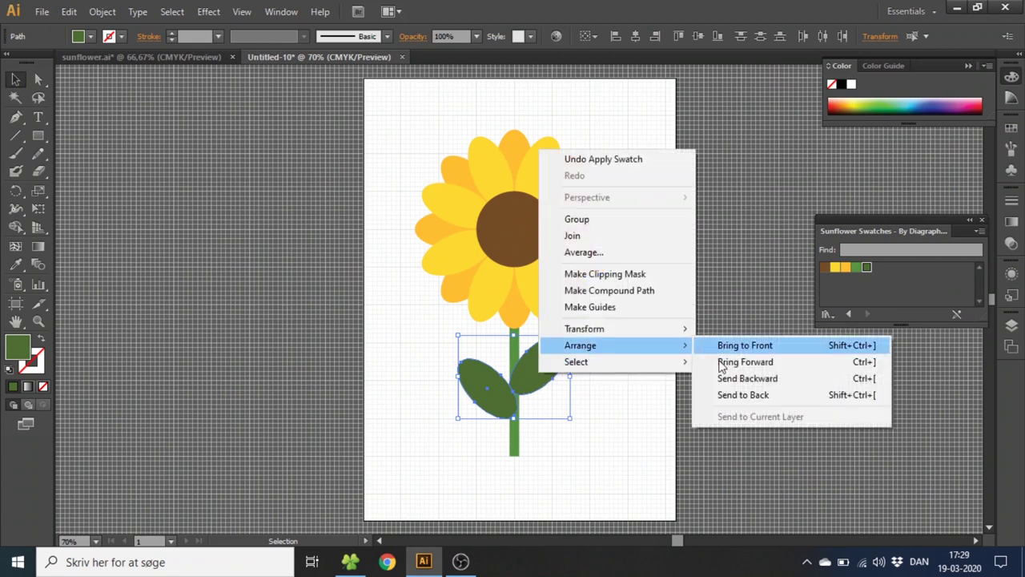
pyautogui.click(741, 395)
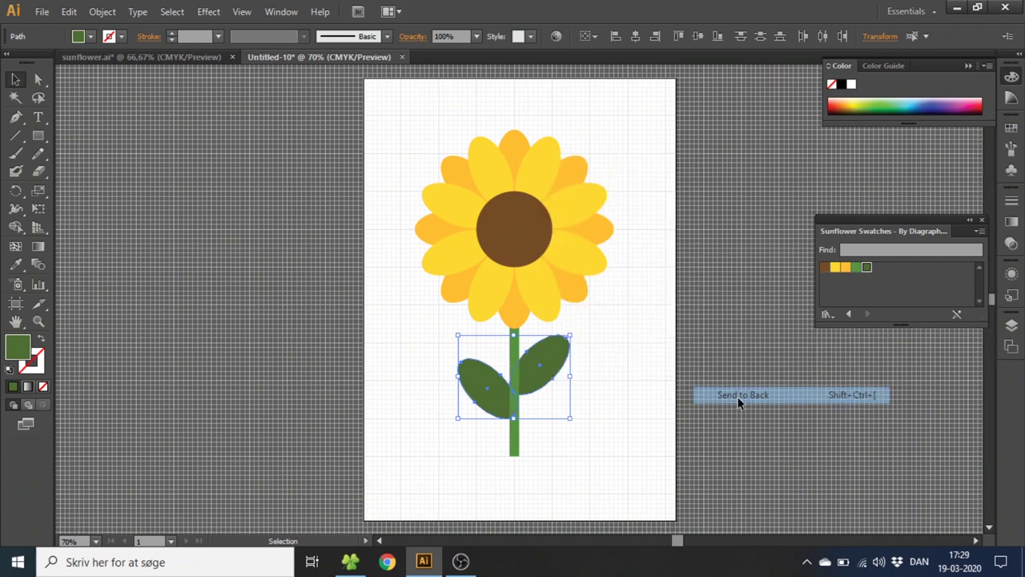
pyautogui.click(624, 402)
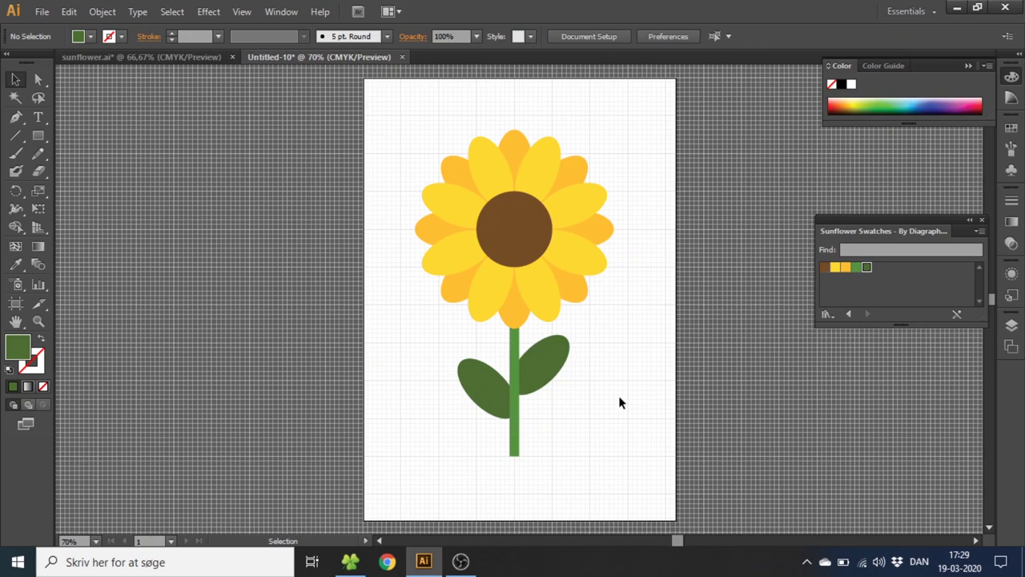